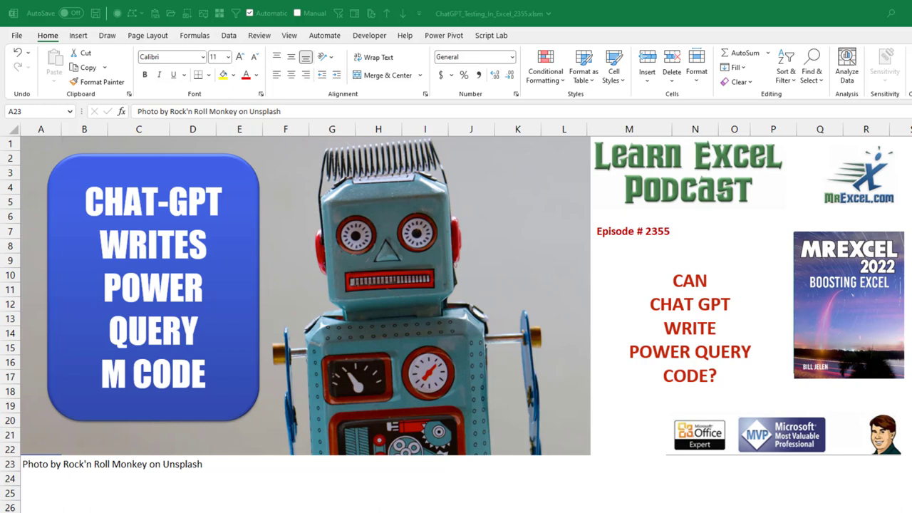
Switch to Excel with ChatGPT_Testing_In_Excel_2355.xlsm open on its intro sheet listing three Power Query solutions.
key("alt+Tab")
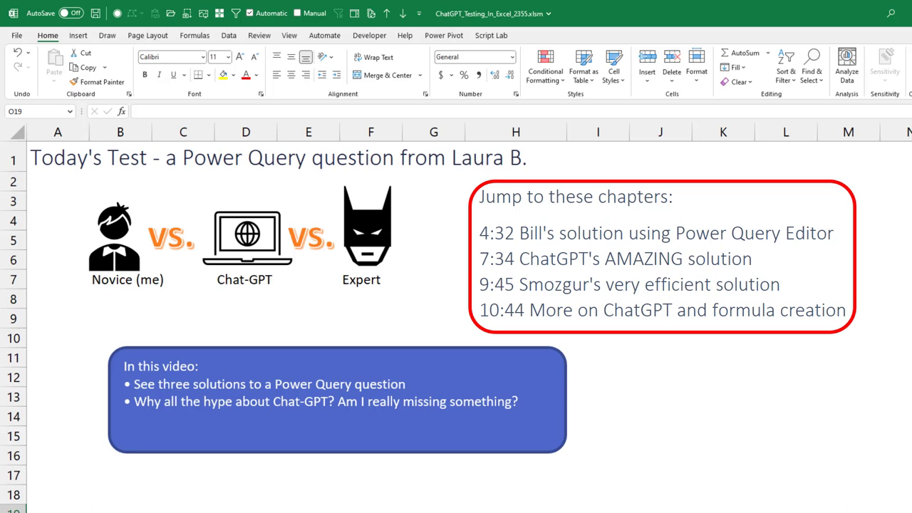
Move to the next worksheet quoting 'Reviews of brand new technology never age well'.
key("ctrl+Page_Down")
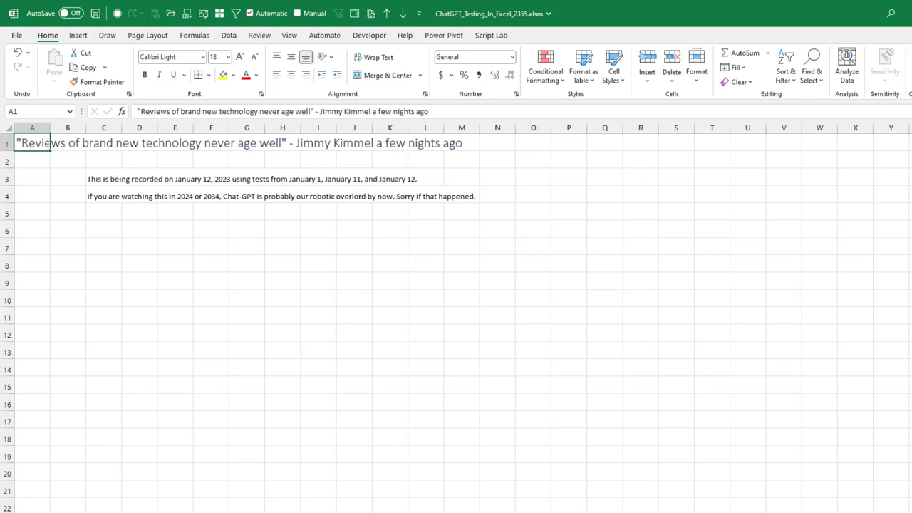
Scroll down past the ChatGPT version note to the ChatGPT at-capacity note and screenshot.
key("Page_Down")
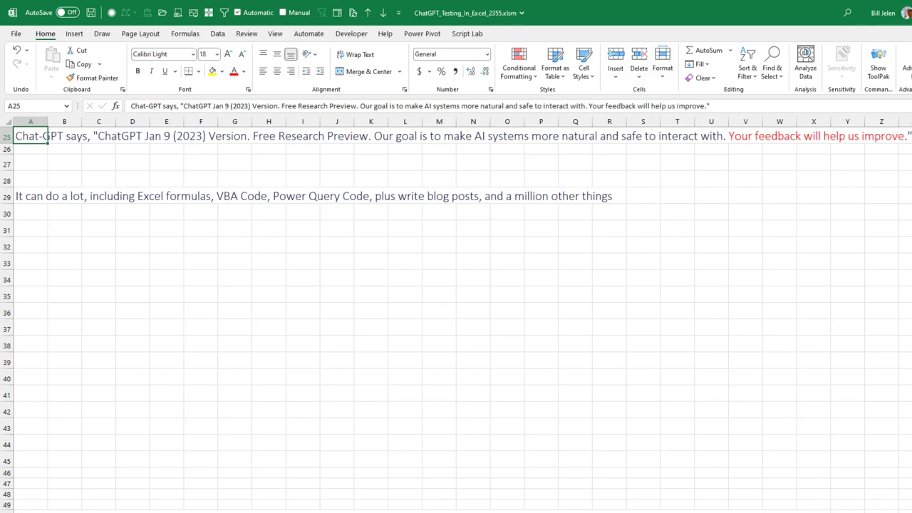
key("Page_Down")
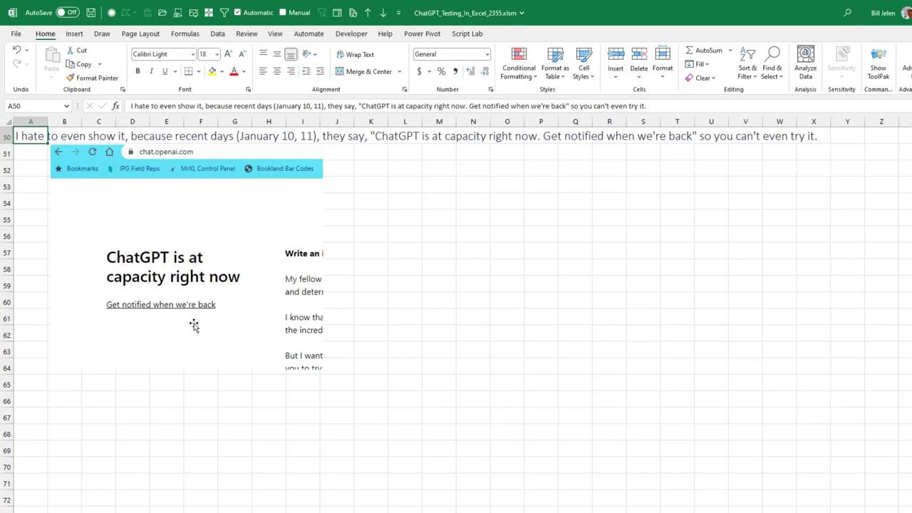
Jump down to the 'Interesting 1' note on MrExcel forum success with ChatGPT VBA.
key("ctrl+Down")
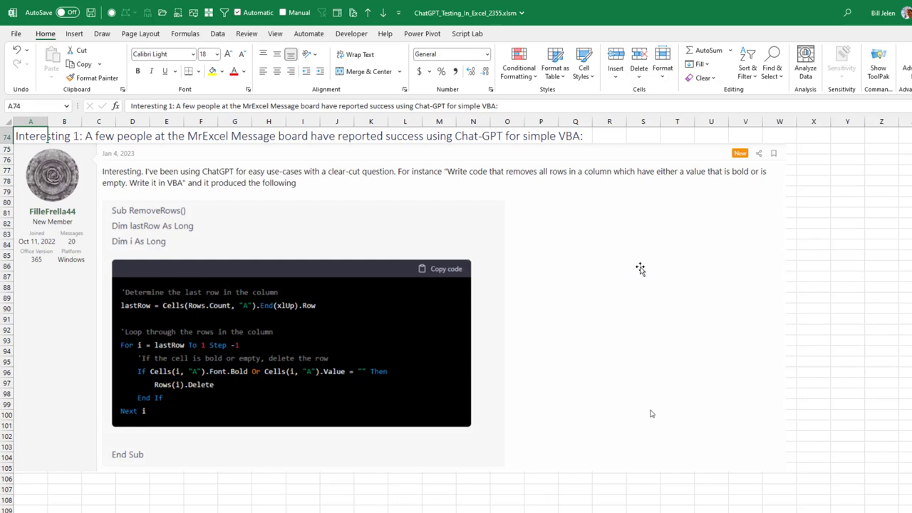
Jump down to the 'Interesting 2' note on Stack Overflow's temporary ChatGPT ban.
key("ctrl+Down")
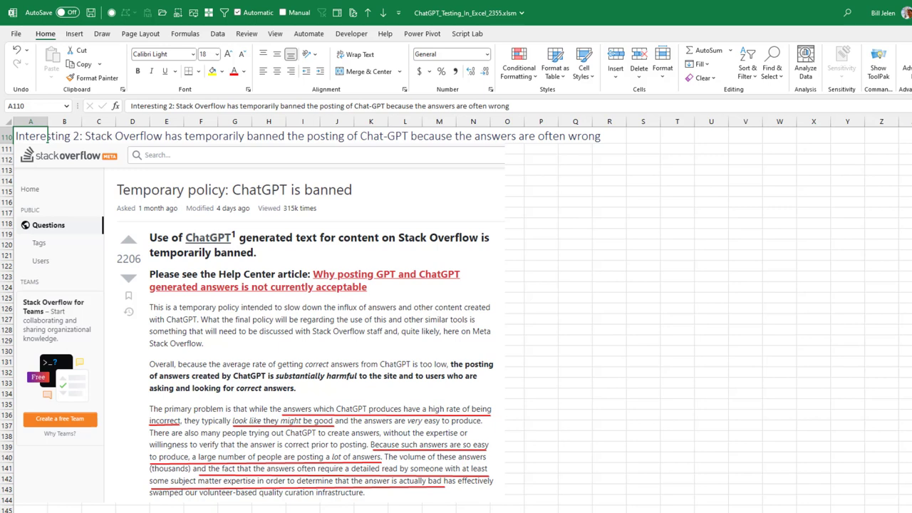
Switch to the sheet with the parts table named Data and view its table design options.
key("ctrl+Page_Up")
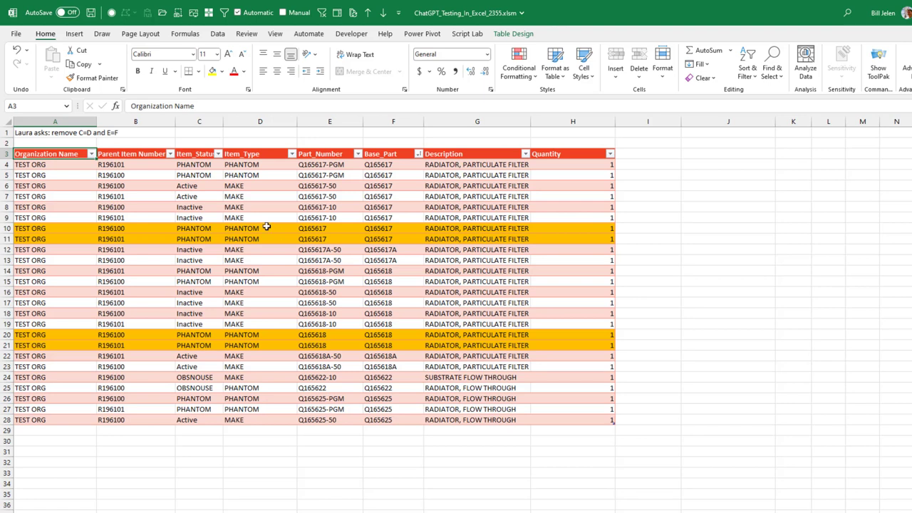
left_click(514, 33)
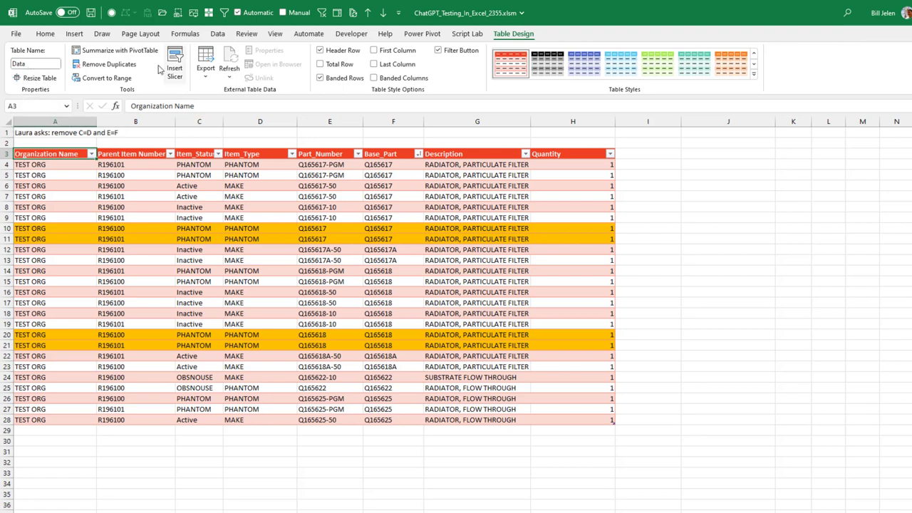
Load the Data table into Power Query Editor with From Table/Range.
left_click(217, 35)
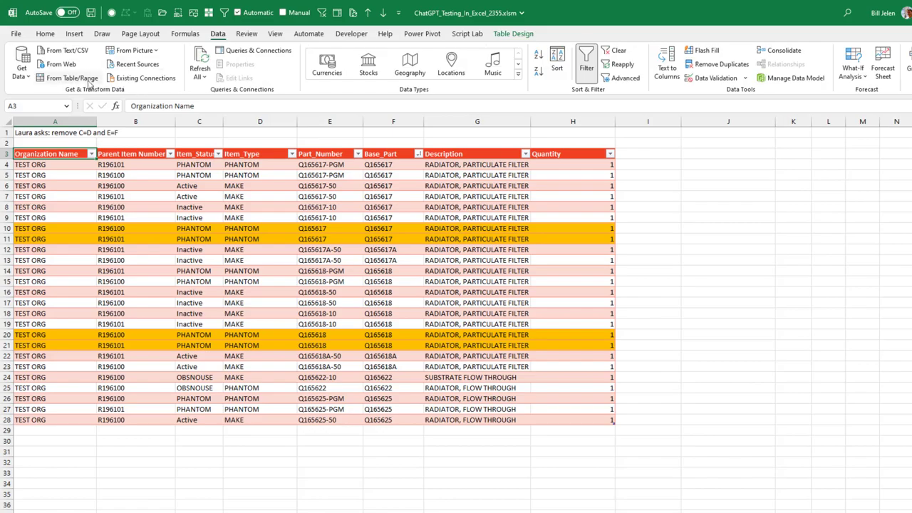
left_click(66, 78)
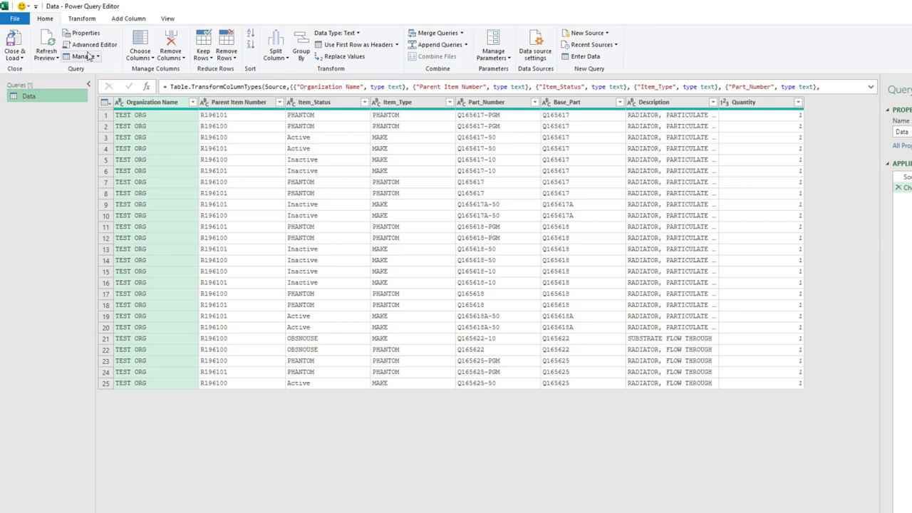
left_click(117, 20)
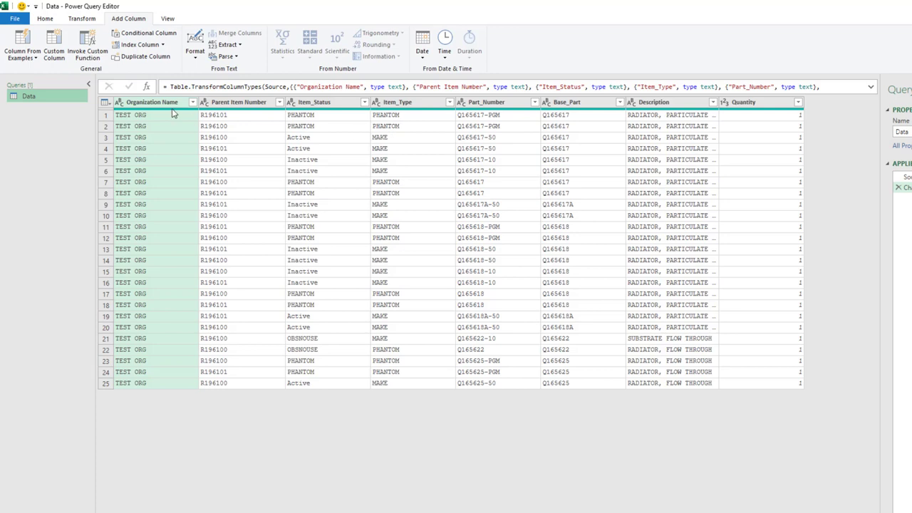
Start a conditional column named CEqualsD testing whether Item_Status equals the Item_Type column.
left_click(130, 38)
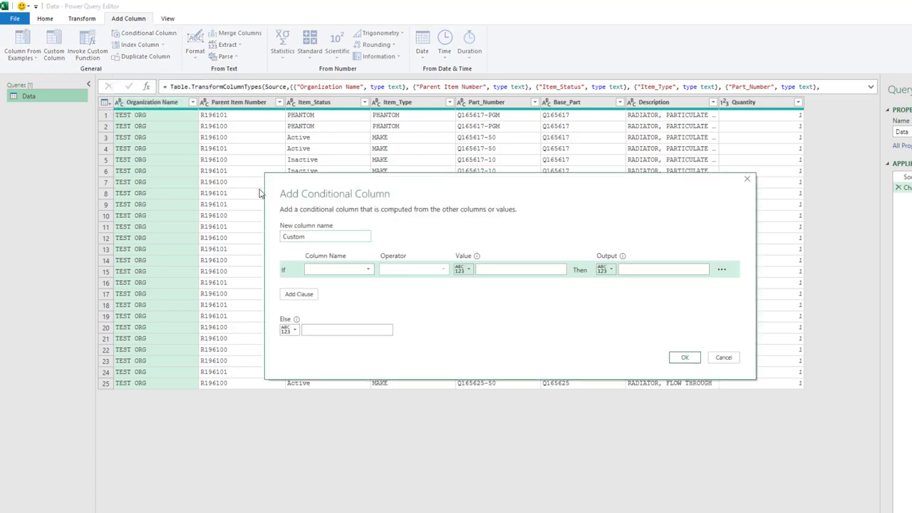
double_click(288, 241)
type("C")
left_click(367, 272)
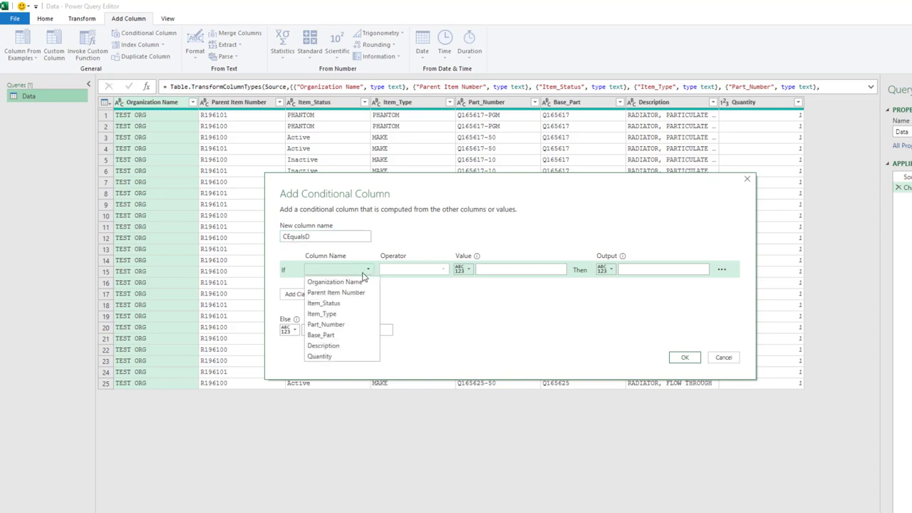
left_click(327, 303)
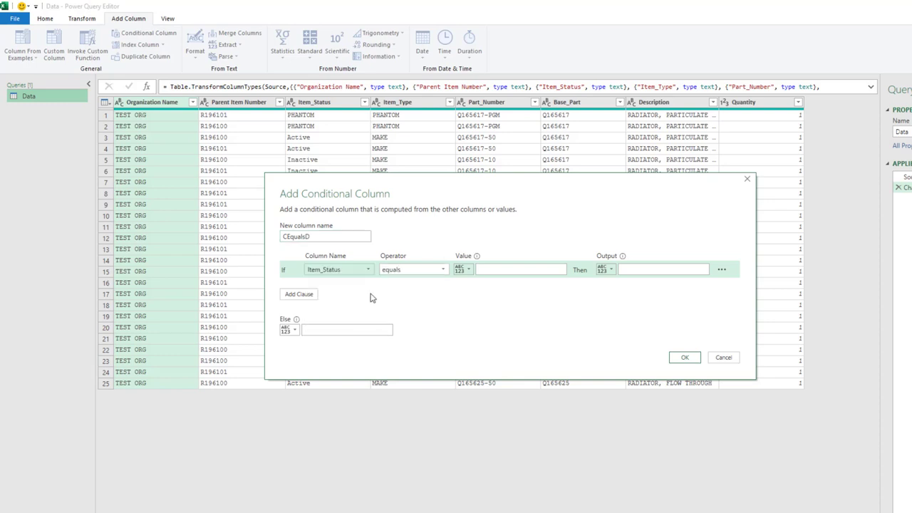
left_click(469, 271)
left_click(478, 295)
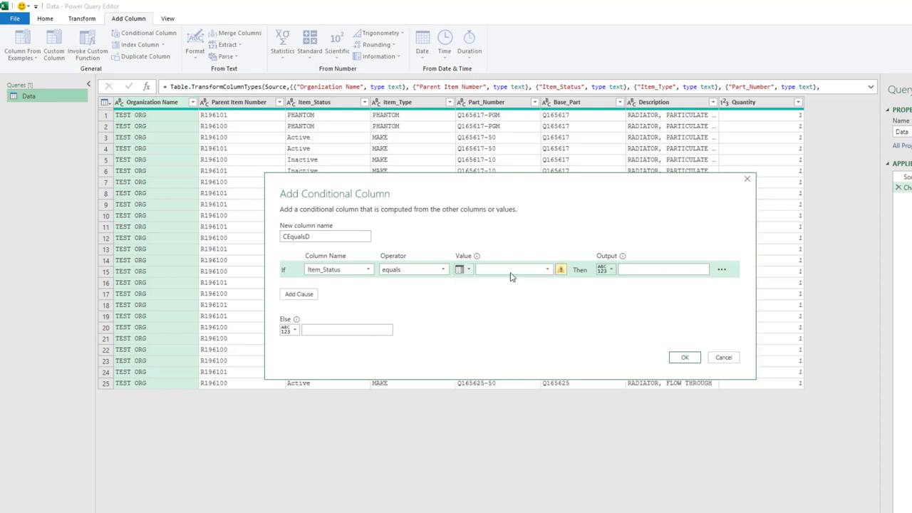
left_click(550, 271)
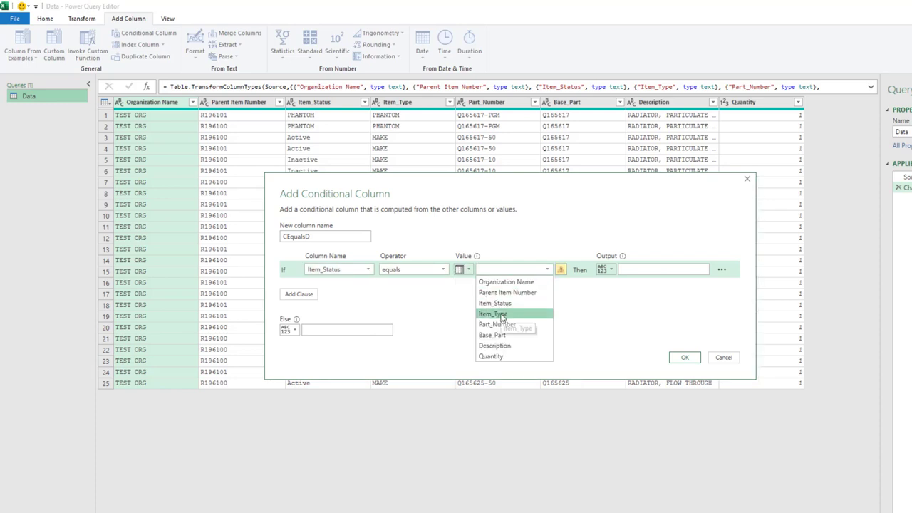
left_click(501, 319)
Set the output to 1 for matches and 0 otherwise, drop the extra clause, and confirm.
left_click(635, 268)
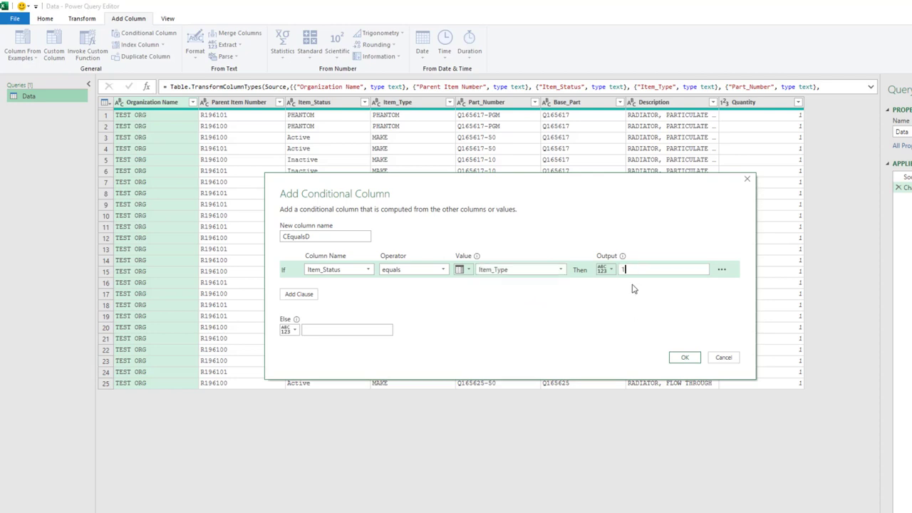
type("1")
left_click(340, 326)
left_click(722, 271)
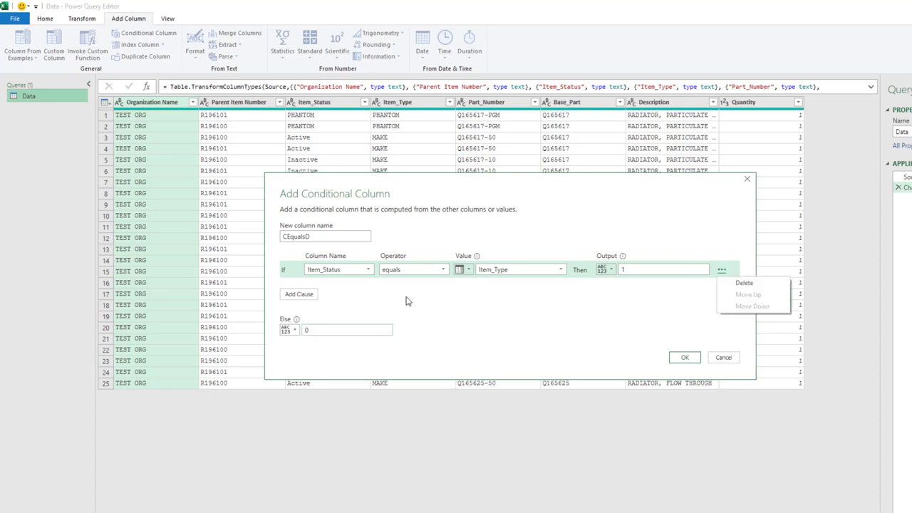
left_click(299, 298)
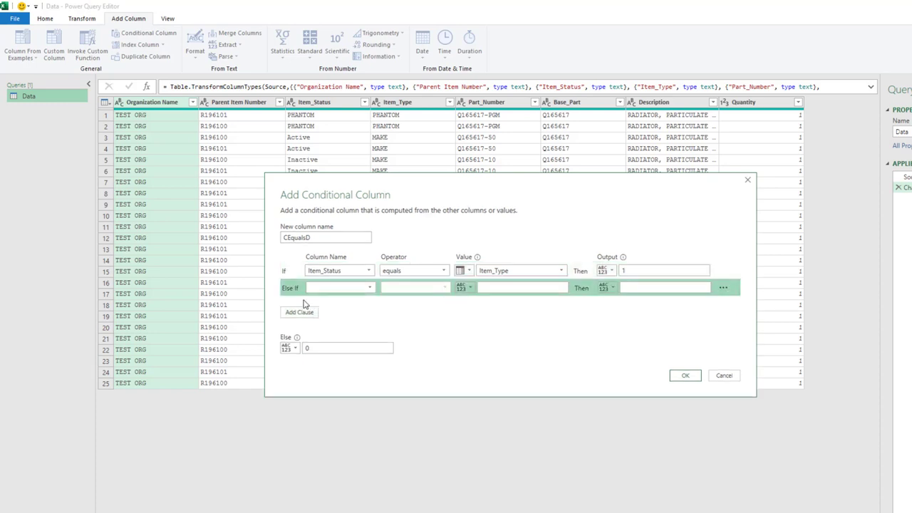
left_click(723, 290)
left_click(739, 302)
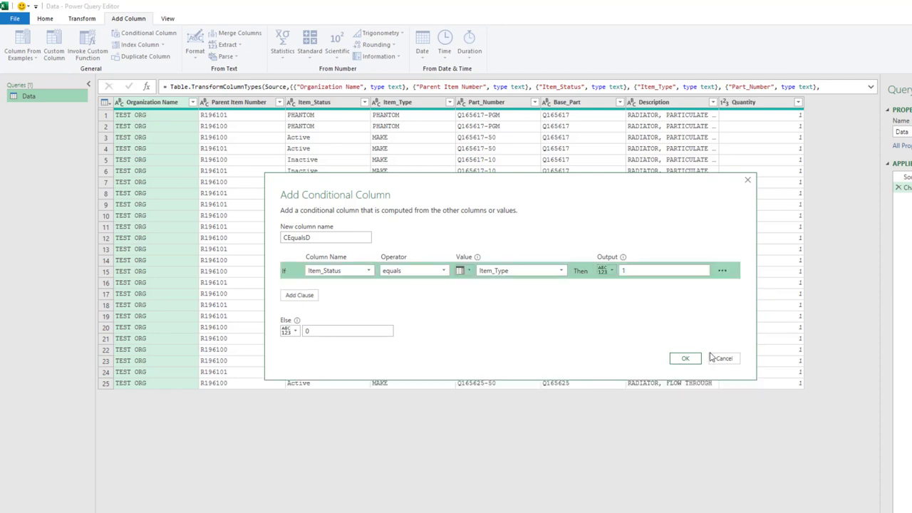
left_click(689, 360)
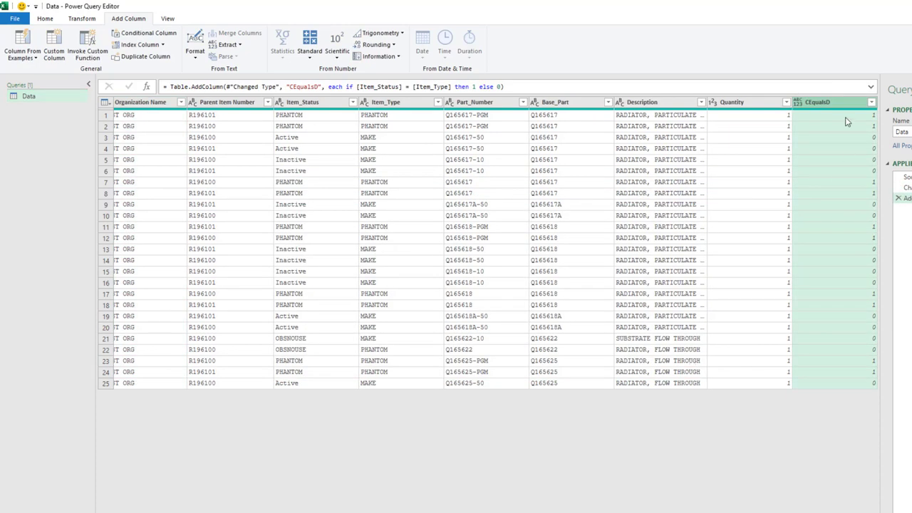
Start a conditional column named ElsF testing whether Part_Number equals the Base_Part column.
left_click(136, 34)
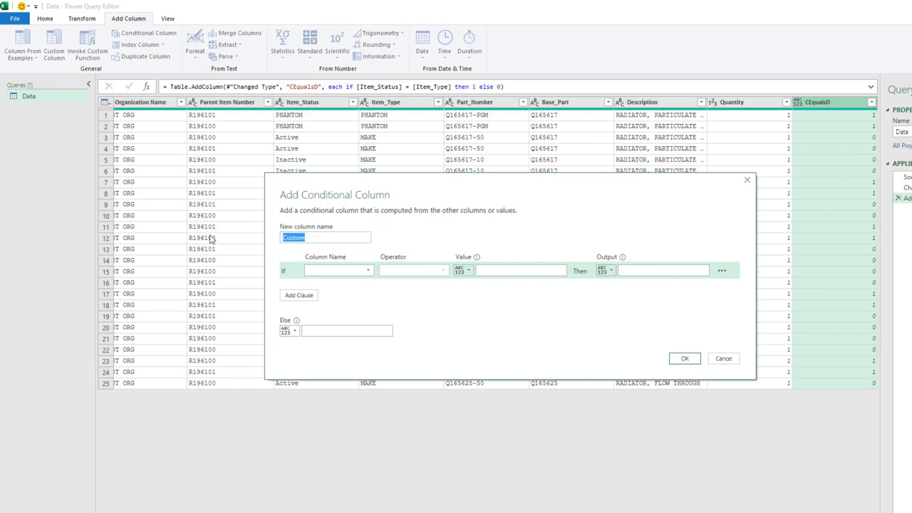
type("E")
left_click(368, 270)
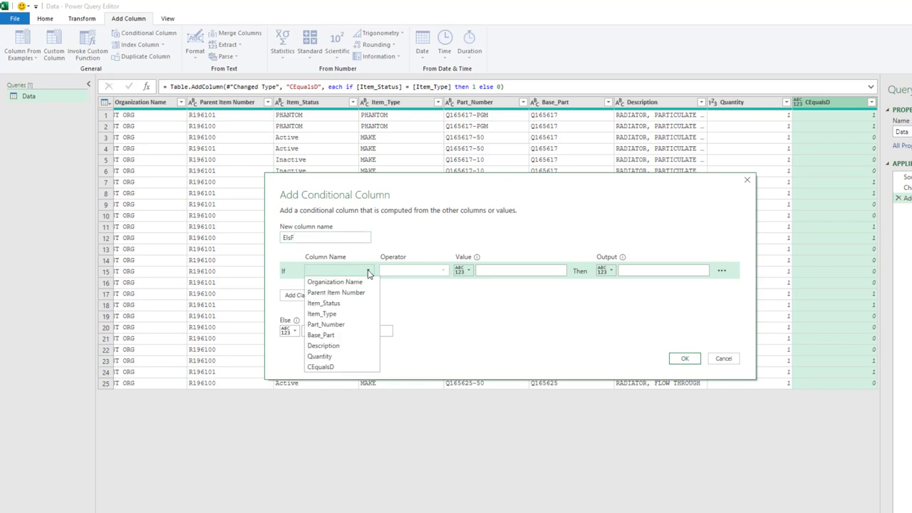
left_click(331, 325)
left_click(462, 271)
left_click(495, 292)
left_click(550, 271)
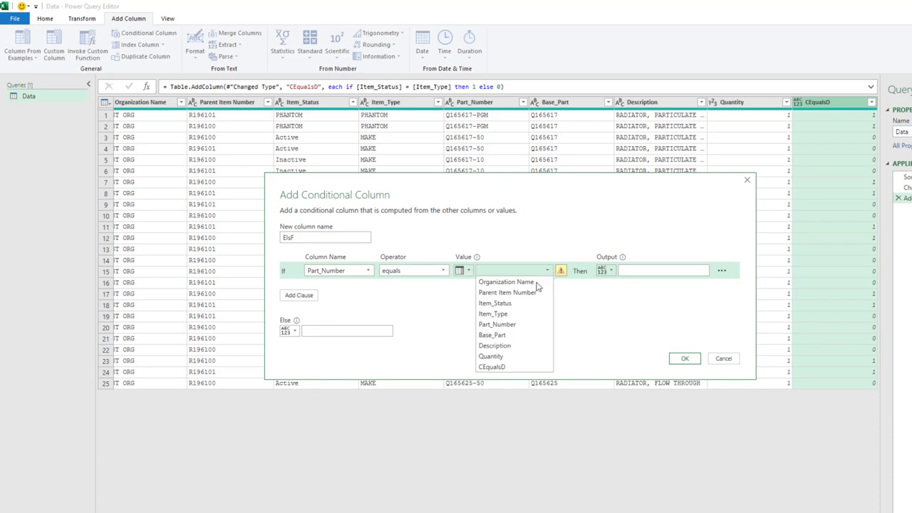
left_click(493, 333)
Return 1 for matching rows and 0 otherwise, then add the ElsF column.
left_click(632, 271)
type("1")
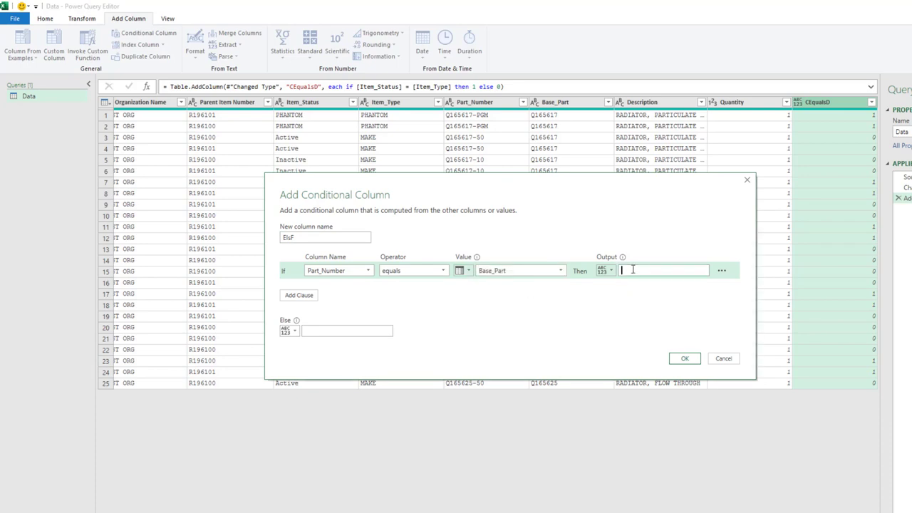
left_click(334, 330)
type("0")
left_click(683, 358)
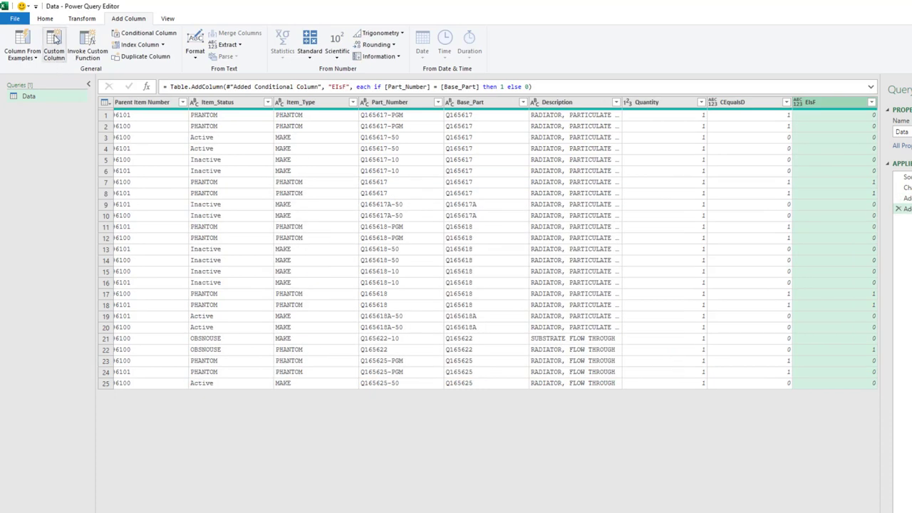
Create a custom column BothTrue with the formula [CEqualsD] + [ElsF].
left_click(55, 39)
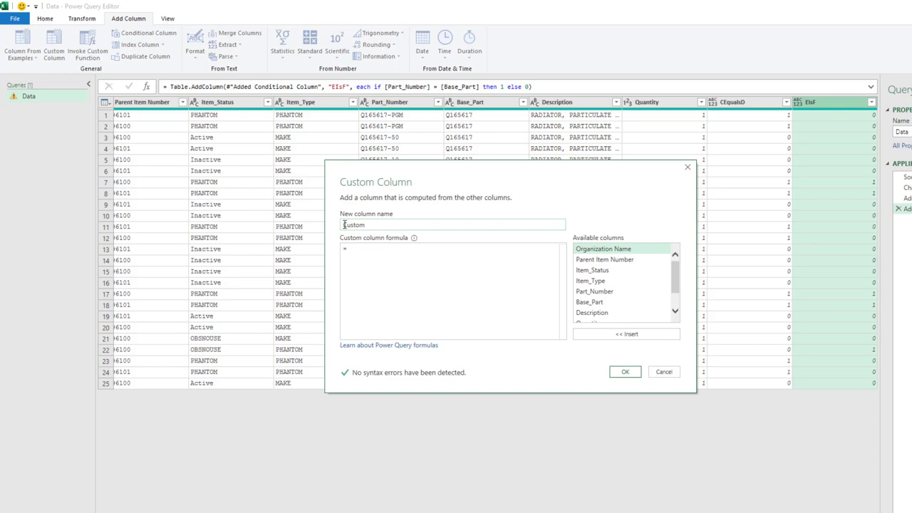
left_click(345, 225)
type("BothTrue")
left_click(354, 249)
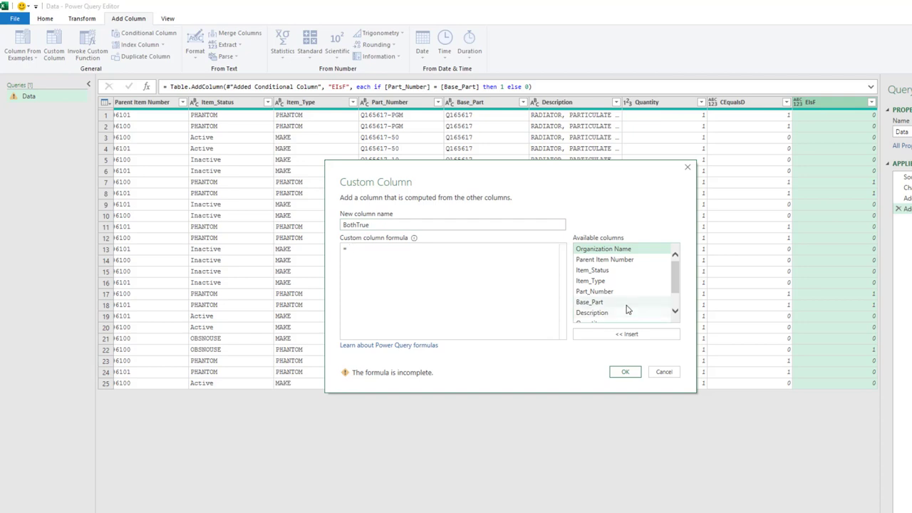
scroll(627, 309, "down", 2)
left_click(599, 318)
double_click(599, 319)
type("+")
scroll(604, 309, "down", 1)
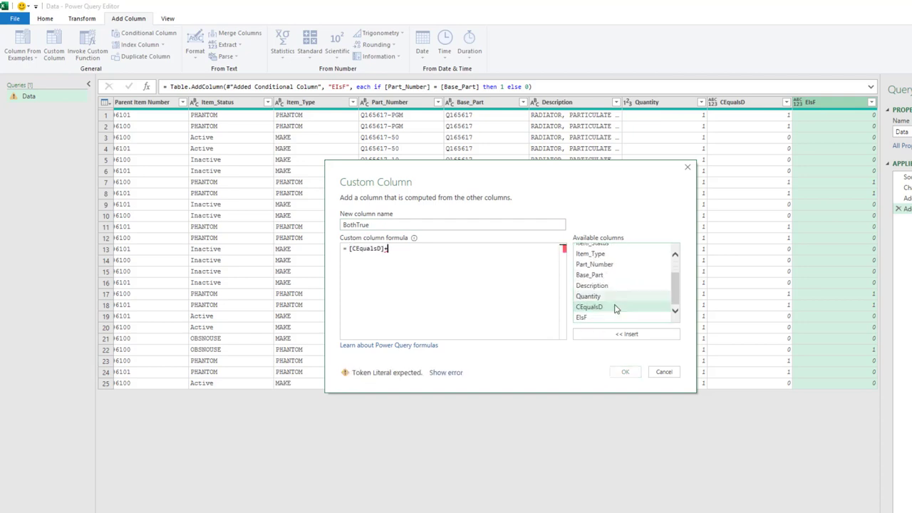
double_click(588, 319)
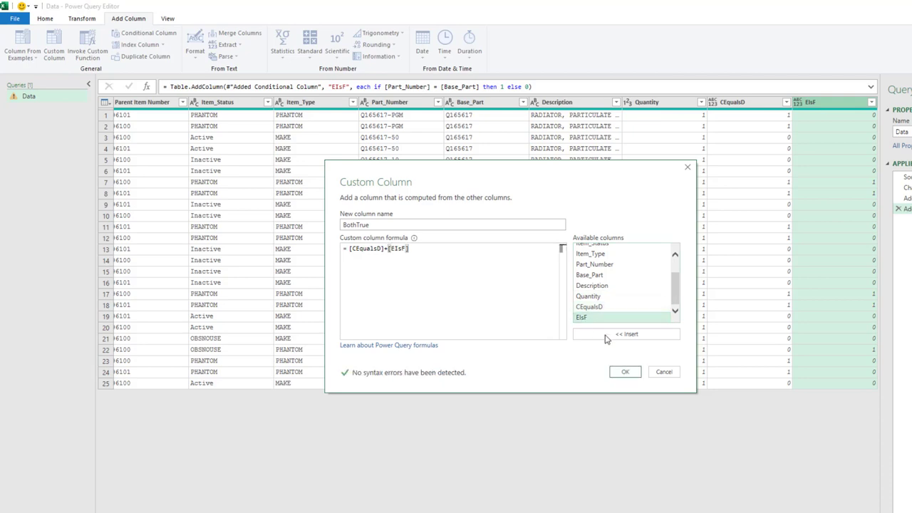
left_click(622, 372)
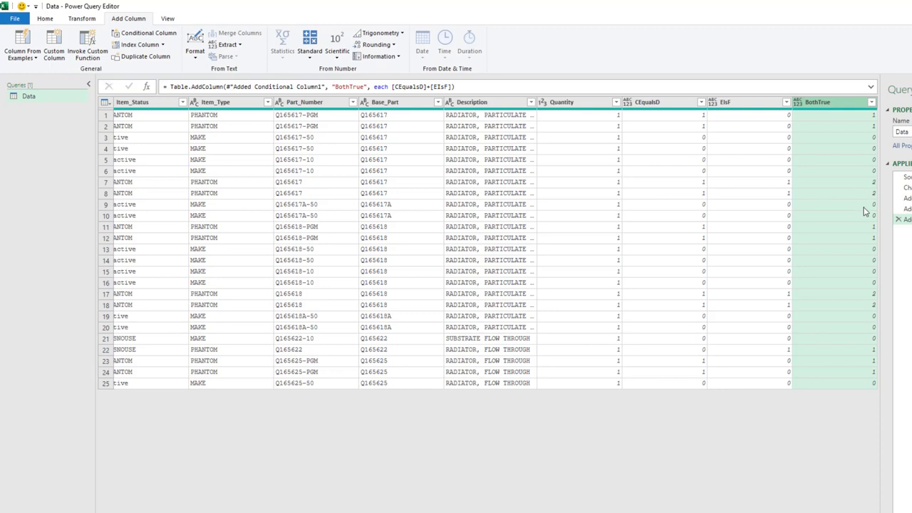
Filter out the rows where BothTrue is 2, leaving 21 rows.
left_click(873, 105)
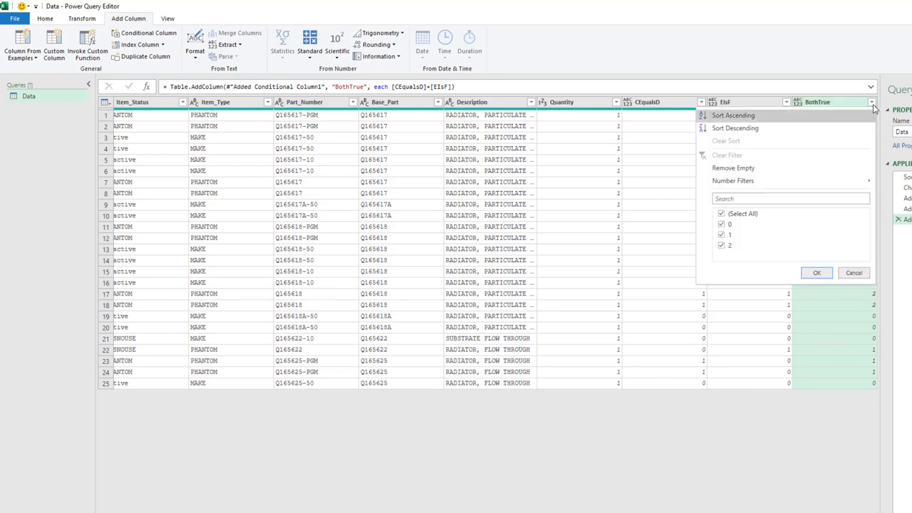
left_click(723, 247)
left_click(817, 273)
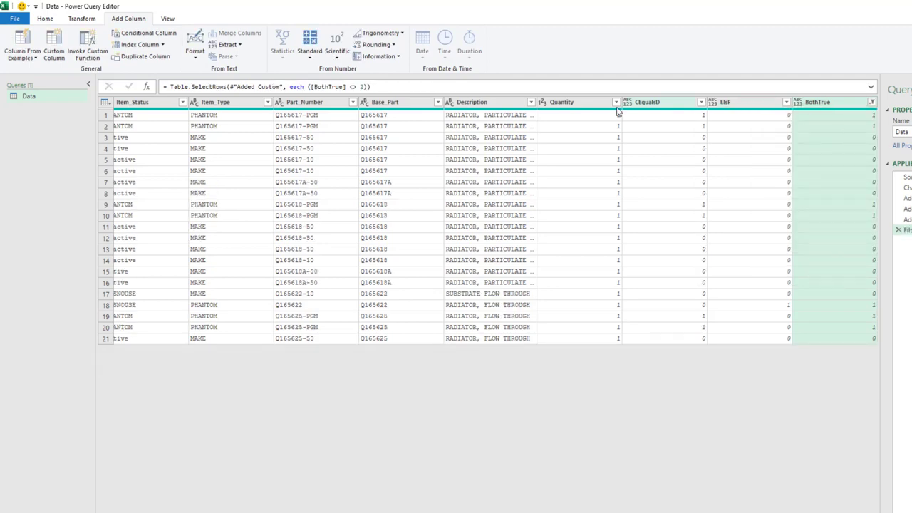
Remove the CEqualsD, ElsF and BothTrue helper columns.
left_click(648, 103)
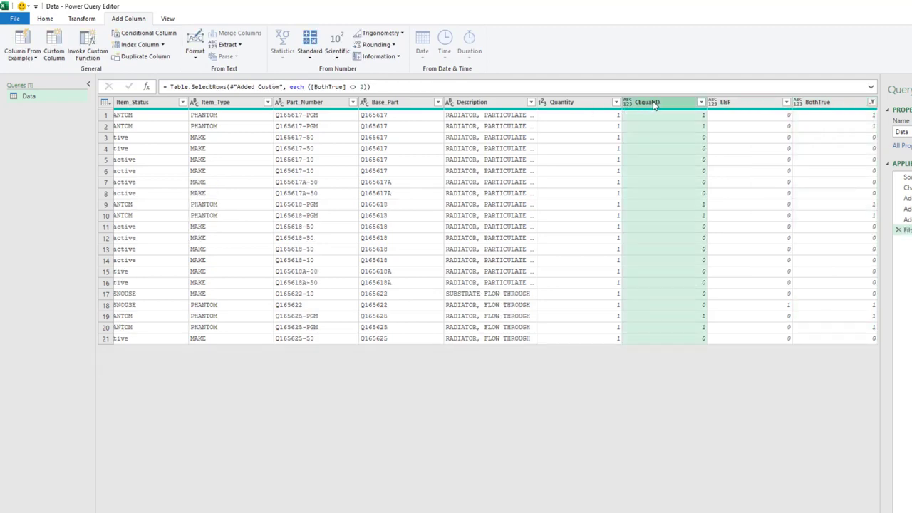
left_click(814, 105, "shift")
right_click(817, 105)
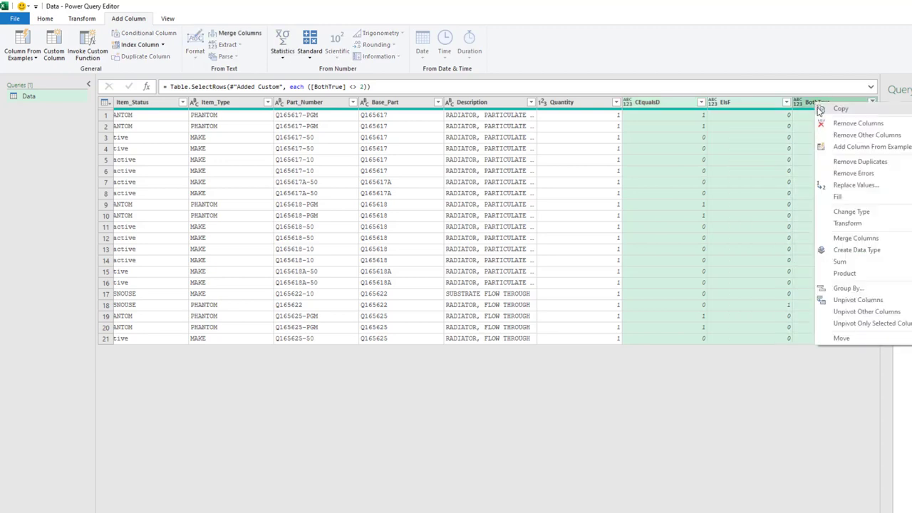
left_click(848, 124)
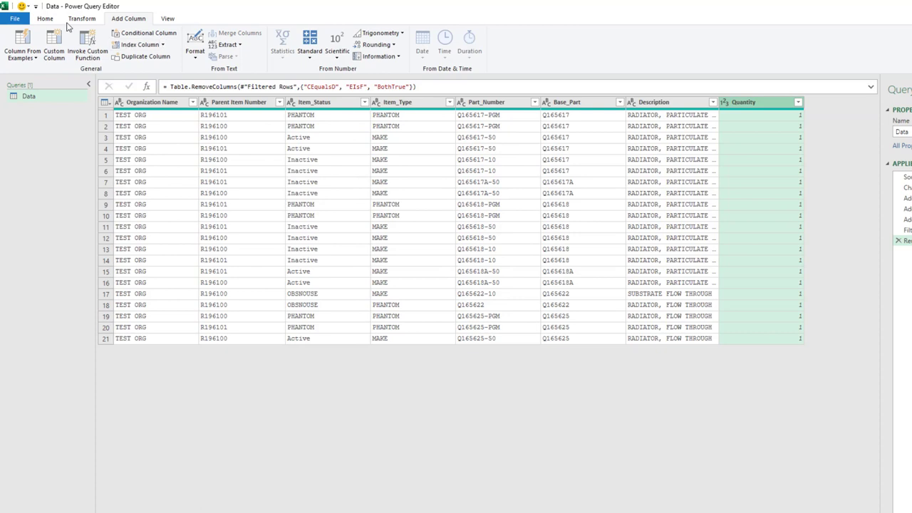
Review the query's M code in the Advanced Editor, then Close & Load the 21-row Data table into Excel.
left_click(47, 20)
left_click(93, 45)
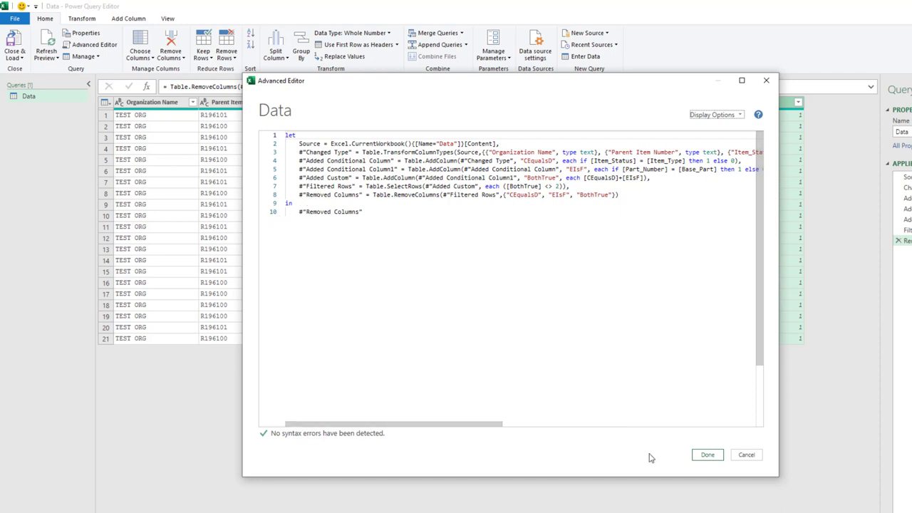
left_click(708, 456)
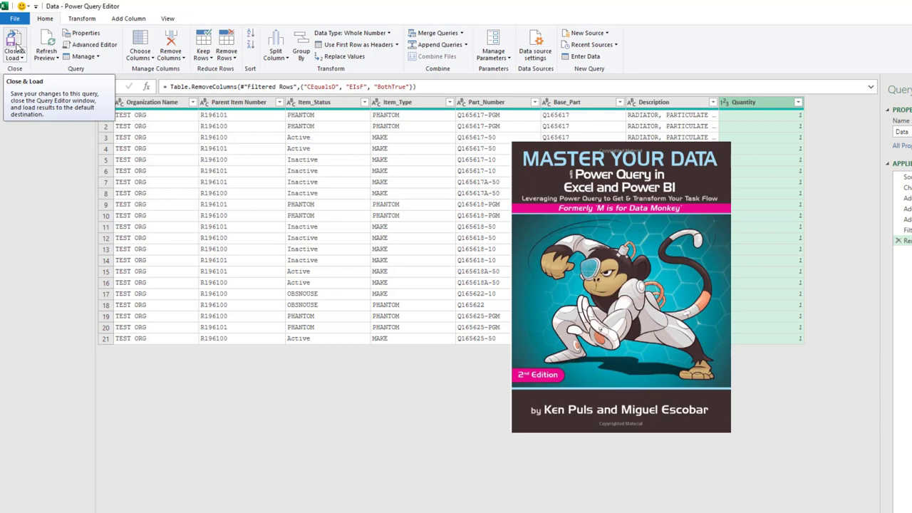
left_click(17, 40)
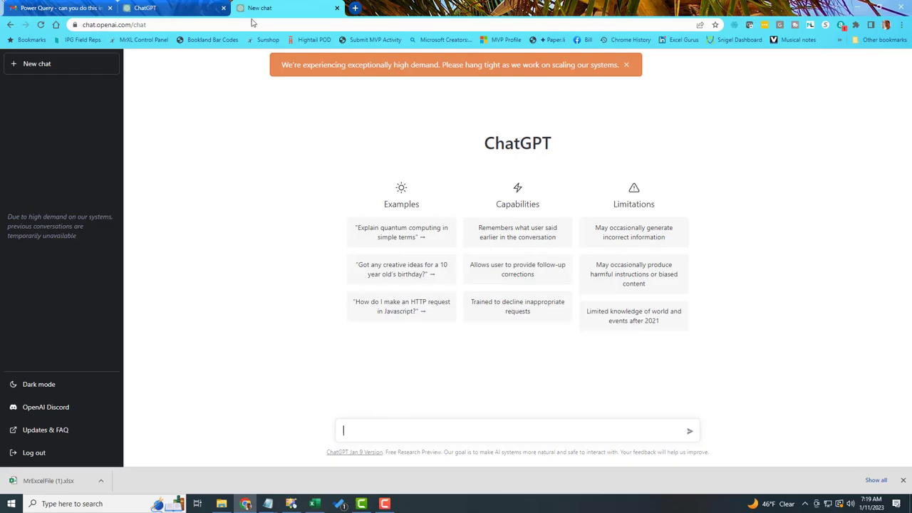
Paste and send the prompt requesting M code to remove rows matching Item_Status=Item_Type and Part_Number=Base_Part.
type("Write Excel Power Query M code to remove rows from the table named Data if both conditions are true: Column Item_Status = column Item_Type and column Part_Number = column Base_Part")
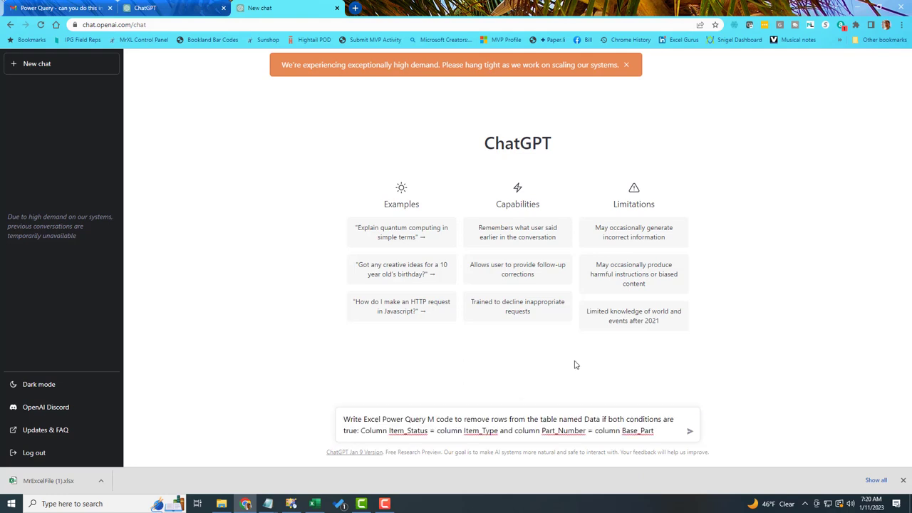
left_click(690, 431)
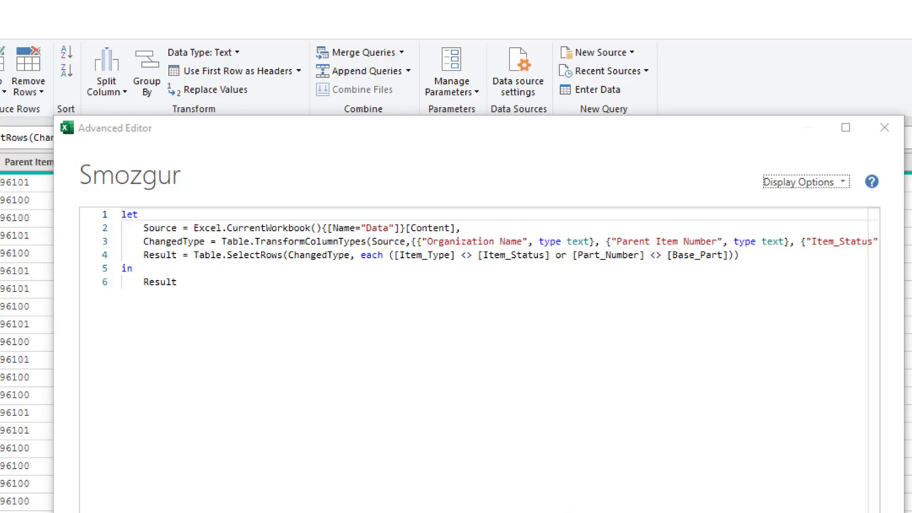
Close the Advanced Editor to view the SelectRows preview results.
key("Escape")
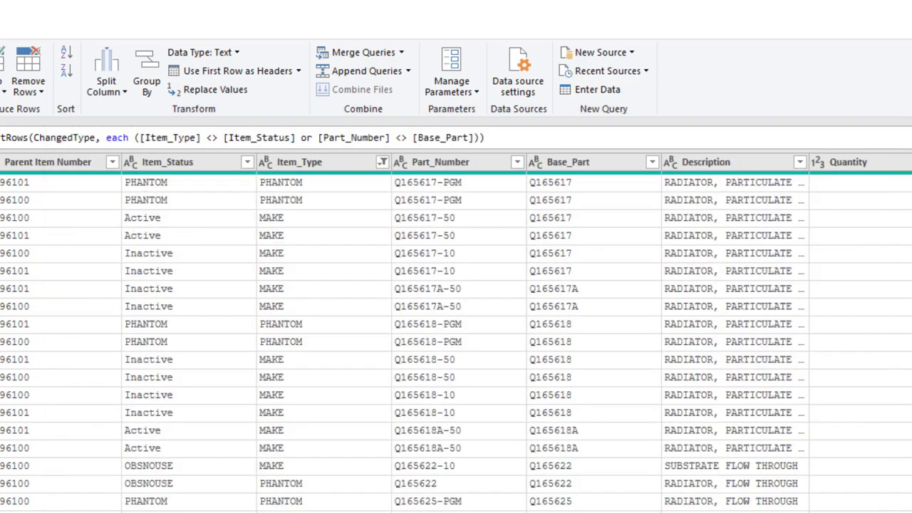